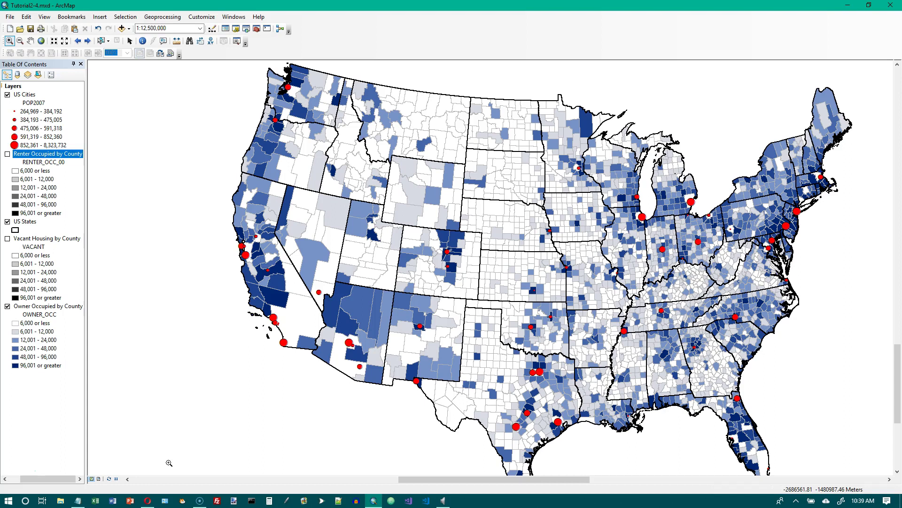
Step: Check Renter Occupied by County in the Table of Contents to display the renter-occupied shading
{"action": "left_click", "coordinate": [162, 462]}
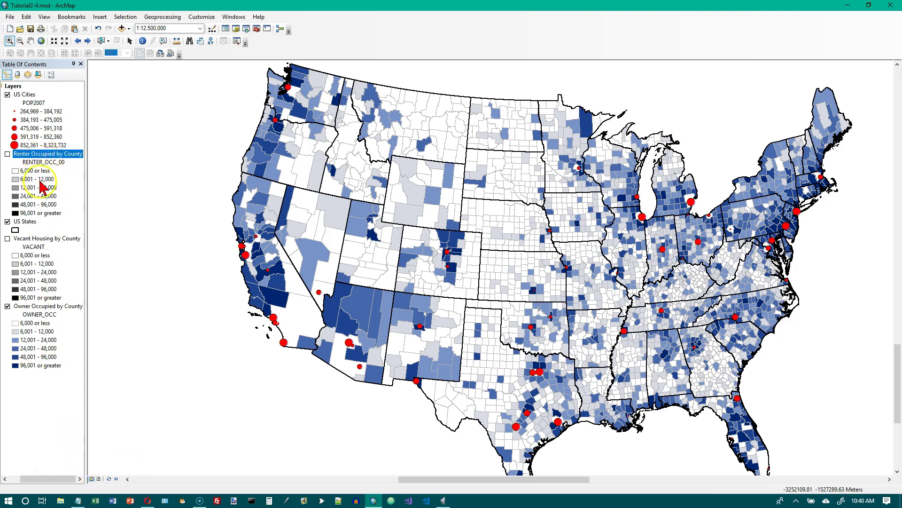
{"action": "left_click", "coordinate": [7, 153]}
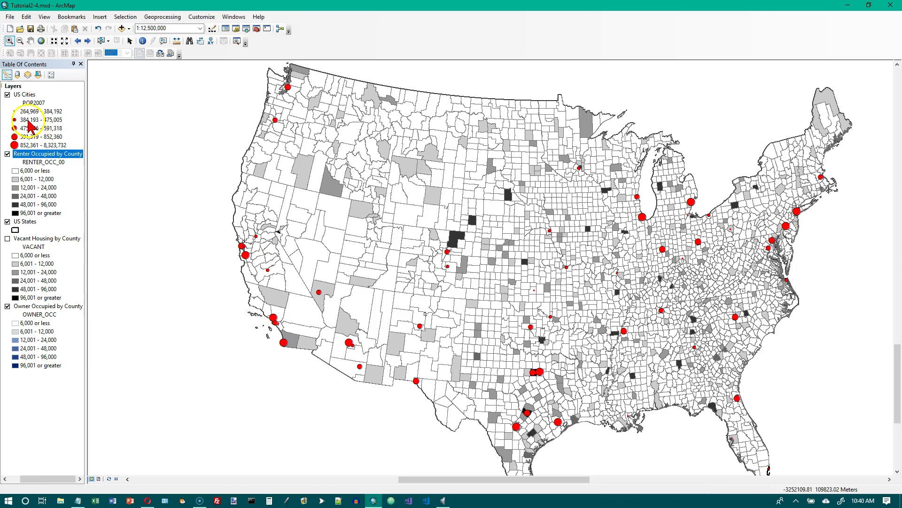
Step: Save the document as Tutorial2-5.mxd, changing the 4 in Tutorial2-4.mxd to 5
{"action": "left_click", "coordinate": [9, 17]}
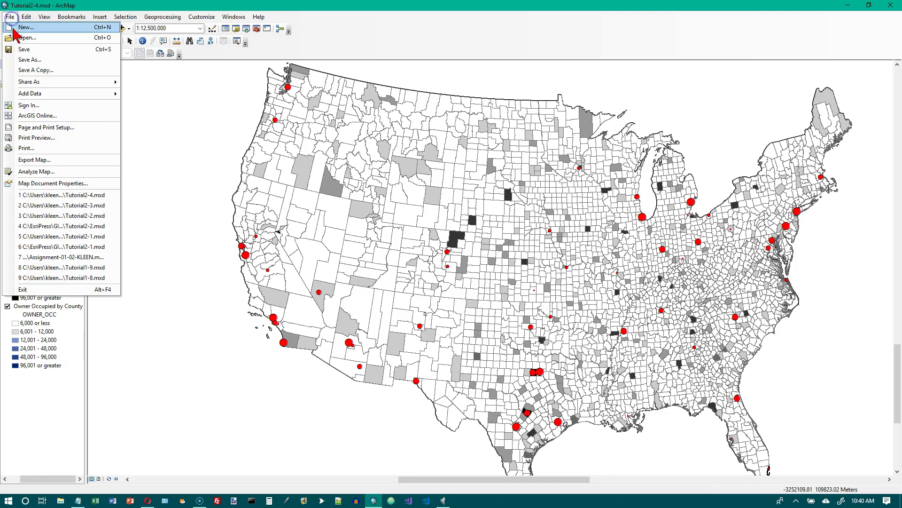
{"action": "left_click", "coordinate": [23, 59]}
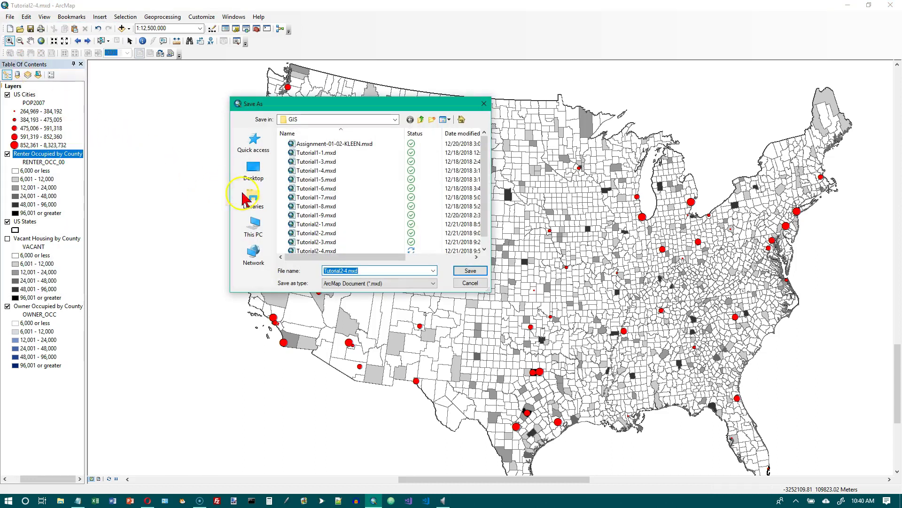
{"action": "scroll", "coordinate": [348, 233], "scroll_direction": "down", "scroll_amount": 1}
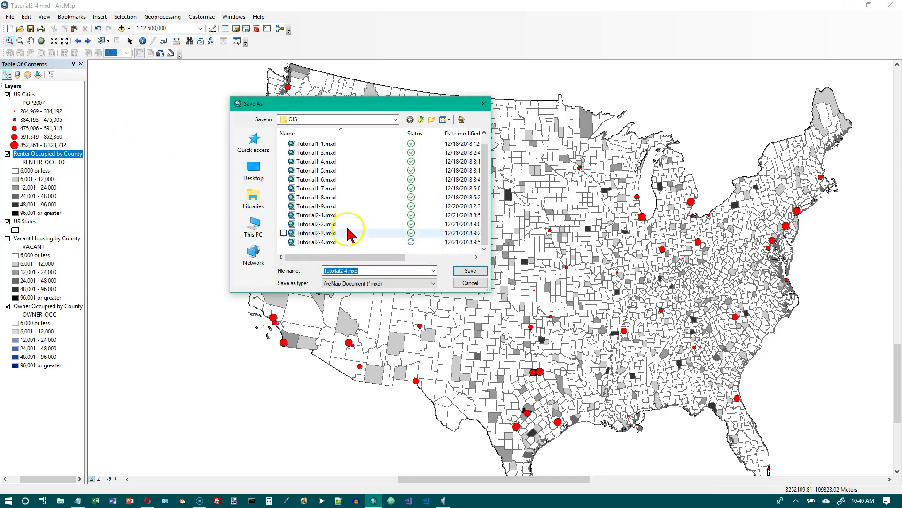
{"action": "left_click", "coordinate": [350, 272]}
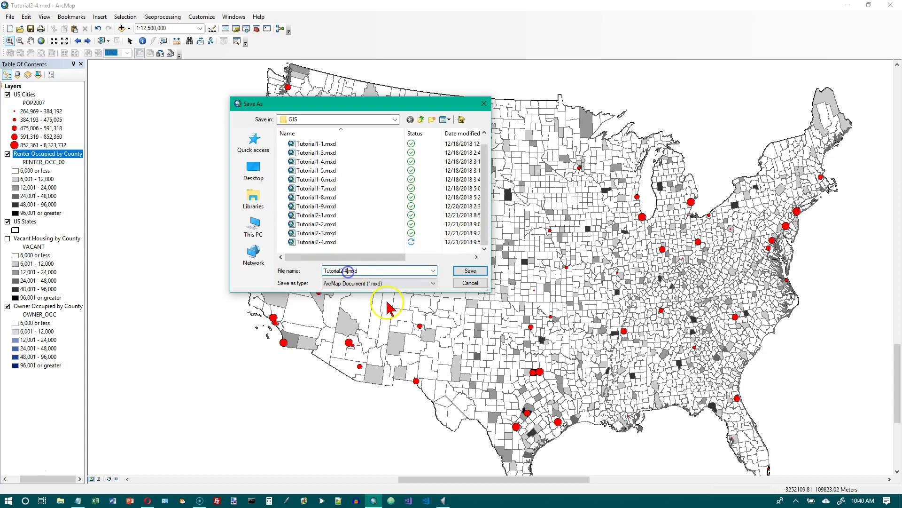
{"action": "key", "text": "BackSpace"}
{"action": "type", "text": "5"}
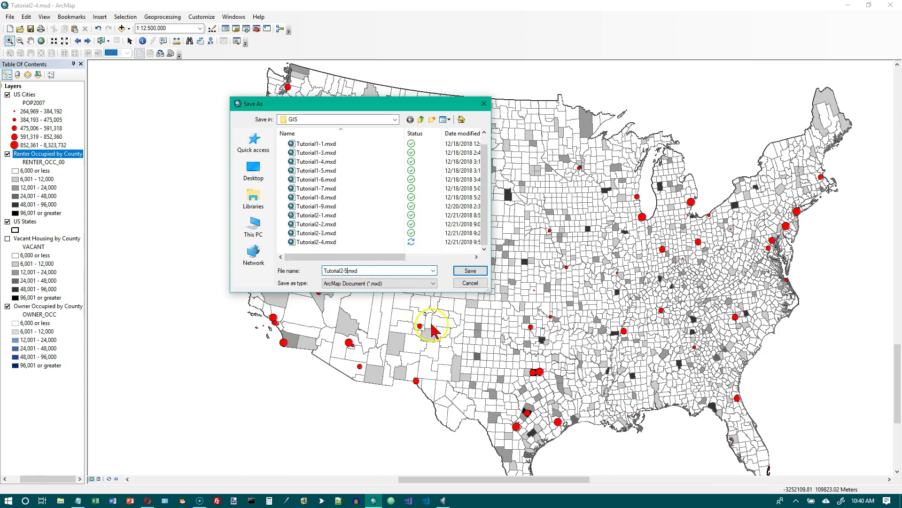
{"action": "left_click", "coordinate": [472, 271]}
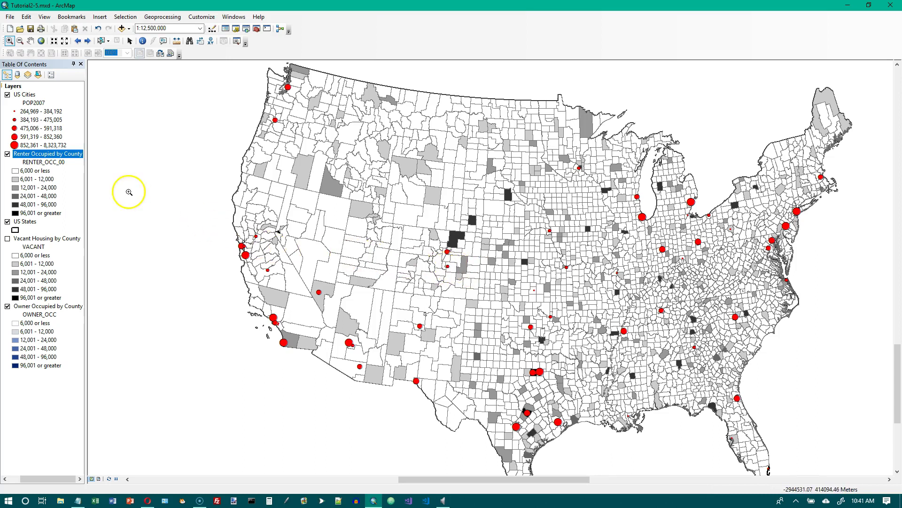
Step: Turn off Renter Occupied and Owner Occupied by County, and turn on Vacant Housing by County
{"action": "left_click", "coordinate": [8, 154]}
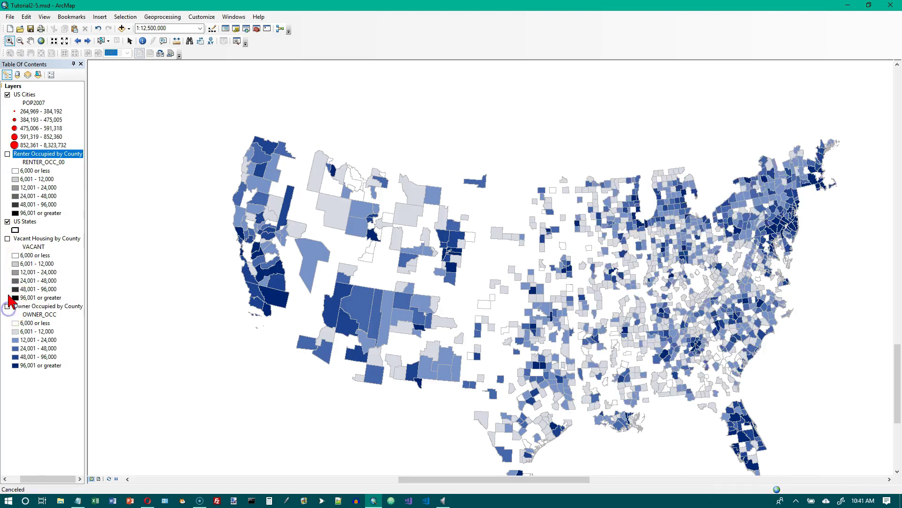
{"action": "left_click", "coordinate": [8, 306]}
{"action": "left_click", "coordinate": [8, 239]}
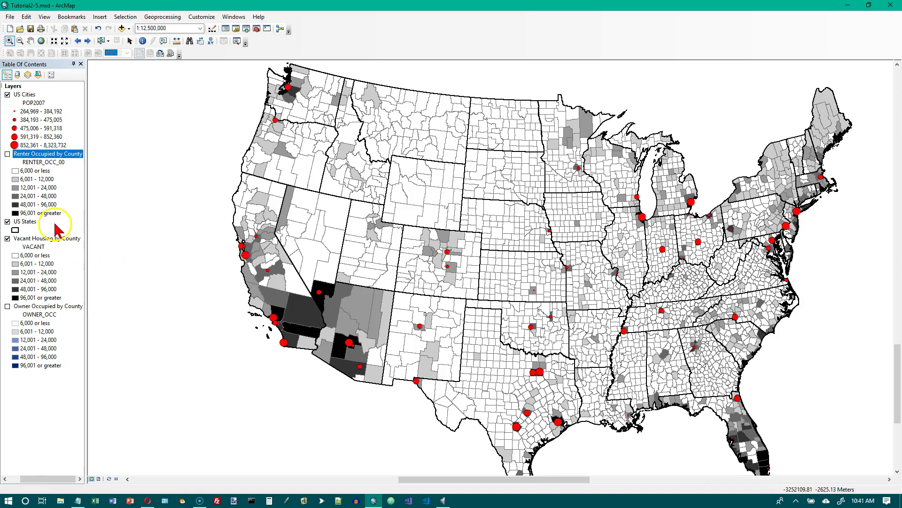
Step: In the Vacant Housing layer's Properties, prefix the General tab layer name with '%'
{"action": "right_click", "coordinate": [56, 243]}
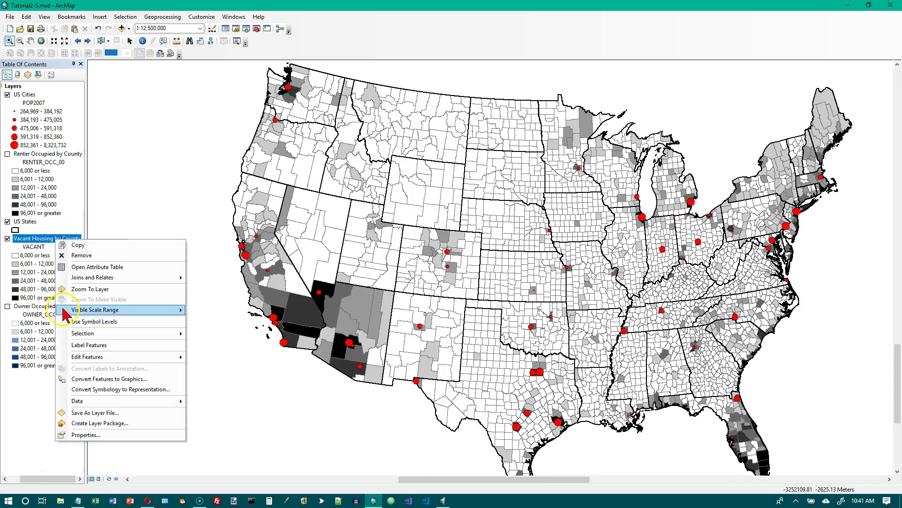
{"action": "left_click", "coordinate": [93, 435]}
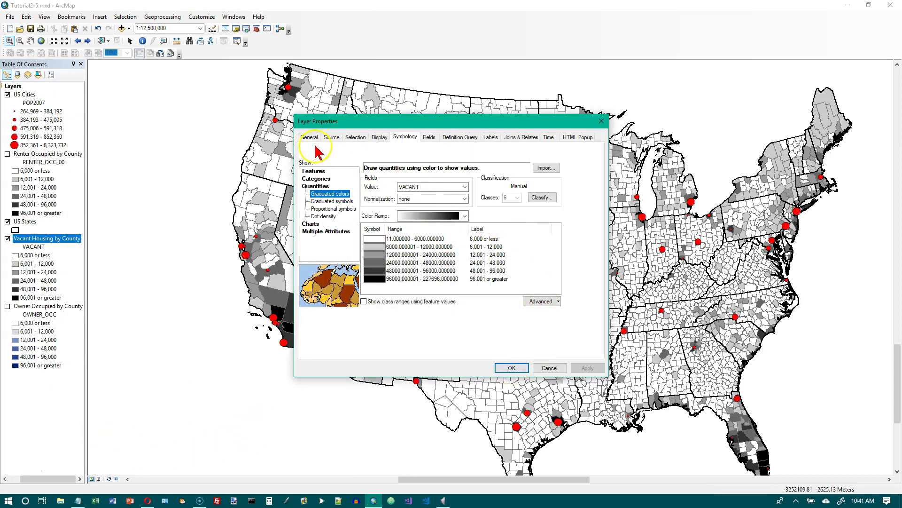
{"action": "left_click", "coordinate": [309, 139]}
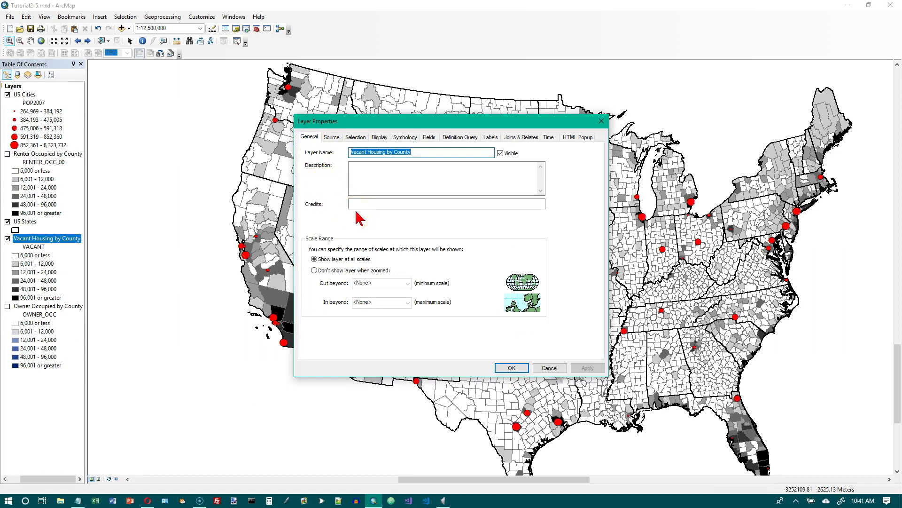
{"action": "left_click", "coordinate": [353, 152]}
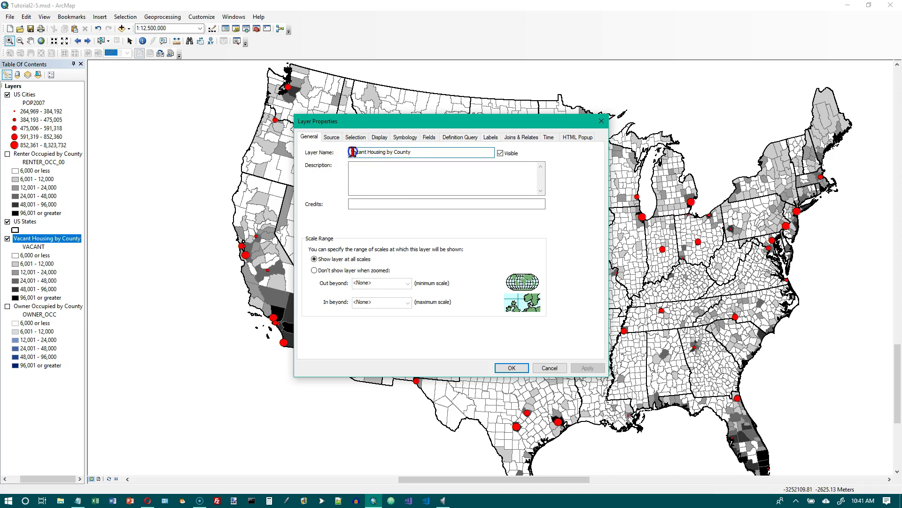
{"action": "type", "text": "%"}
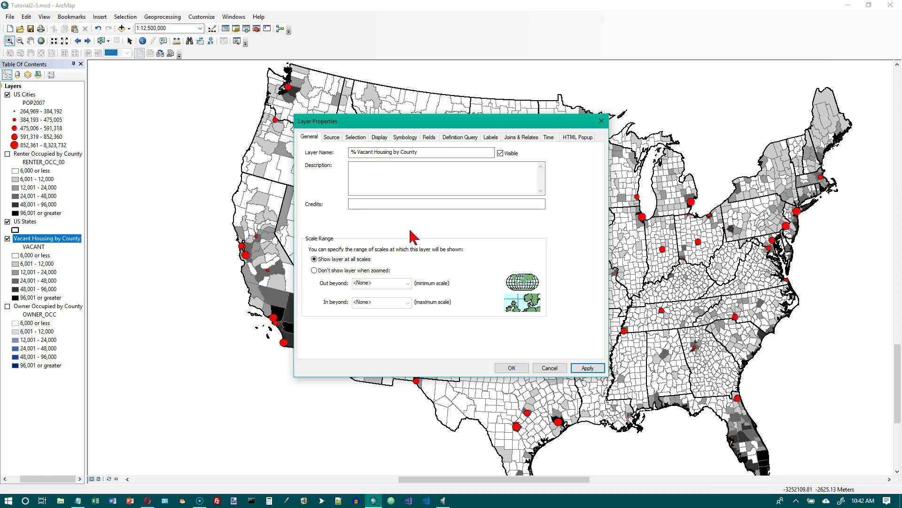
Step: On the Symbology tab, normalize VACANT by HSE_UNITS, giving classes from 0.0384 to 0.7398
{"action": "left_click", "coordinate": [404, 137]}
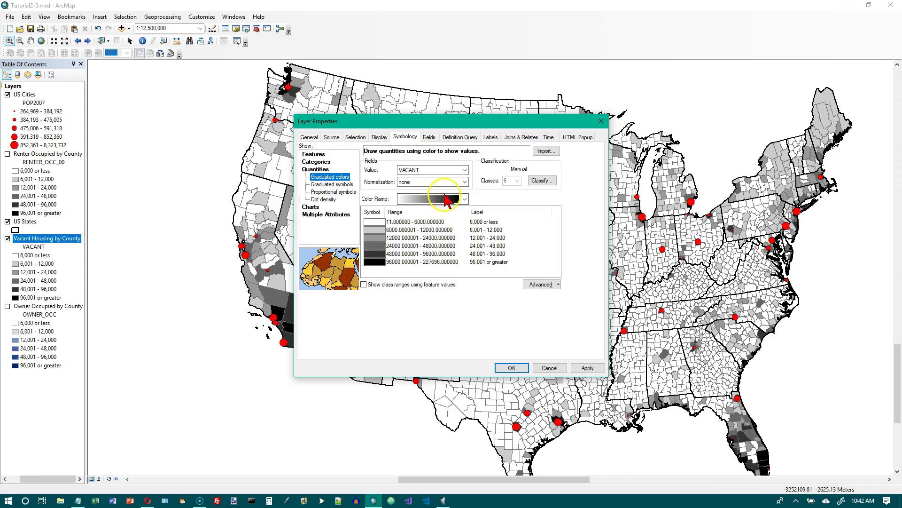
{"action": "left_click", "coordinate": [464, 183]}
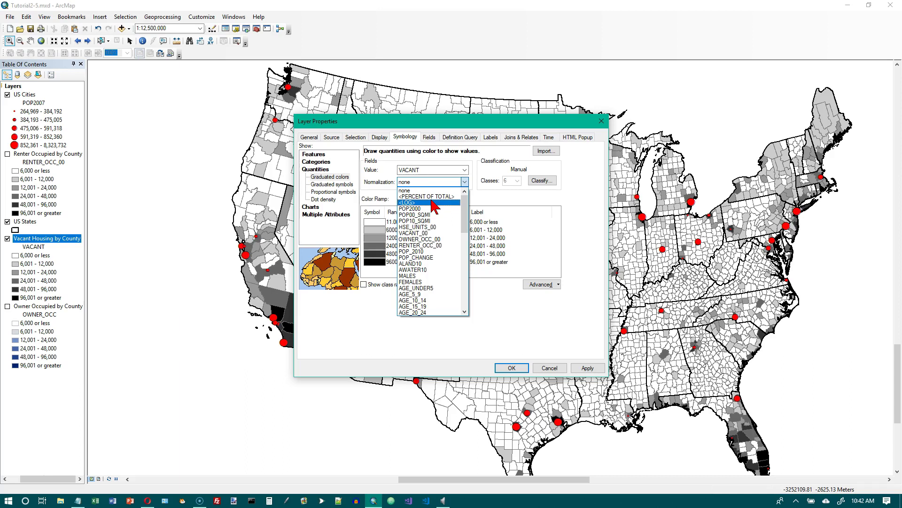
{"action": "left_click", "coordinate": [464, 214]}
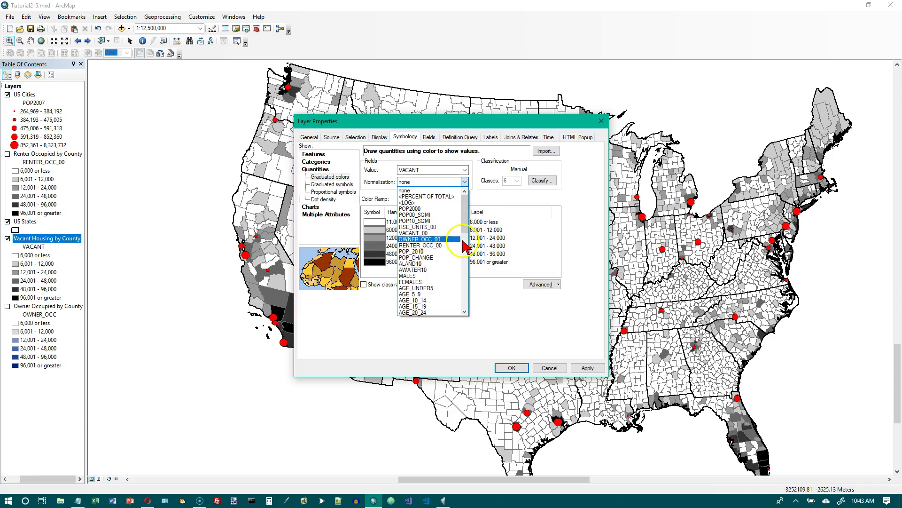
{"action": "left_click", "coordinate": [464, 296]}
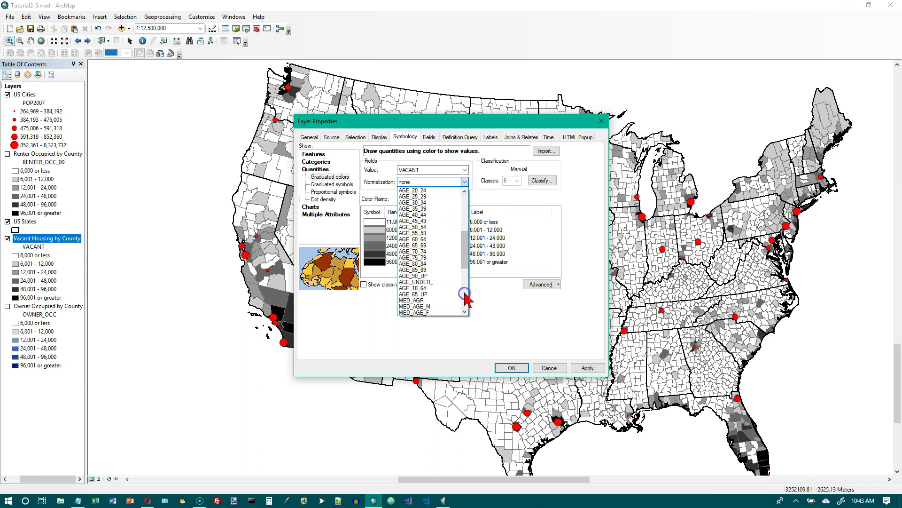
{"action": "left_click", "coordinate": [467, 297]}
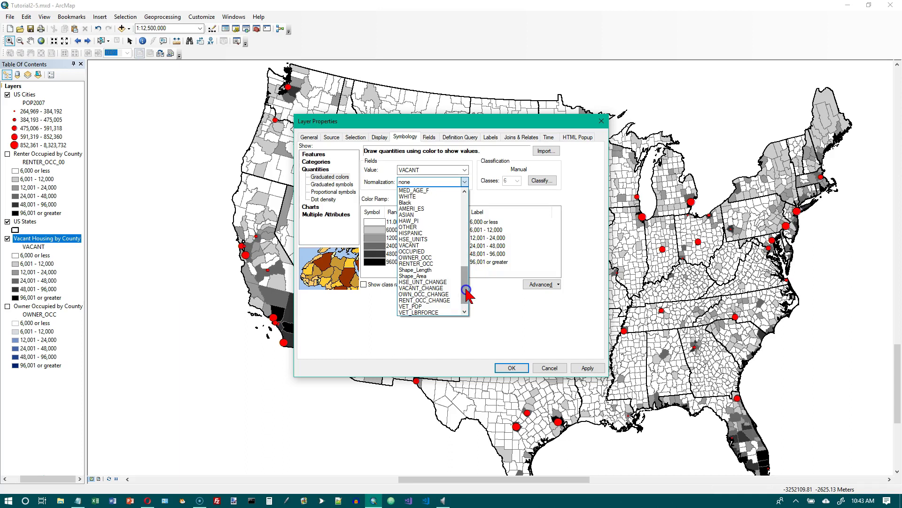
{"action": "left_click", "coordinate": [416, 239]}
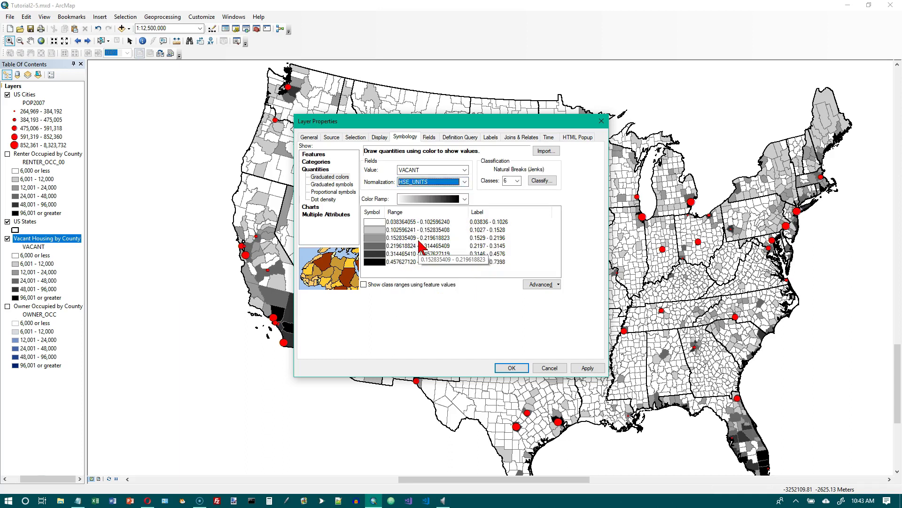
Step: Reclassify with Equal Interval into 5 classes, breaking at 0.1787, 0.3189, 0.4592, 0.5995, 0.7398
{"action": "left_click", "coordinate": [544, 181]}
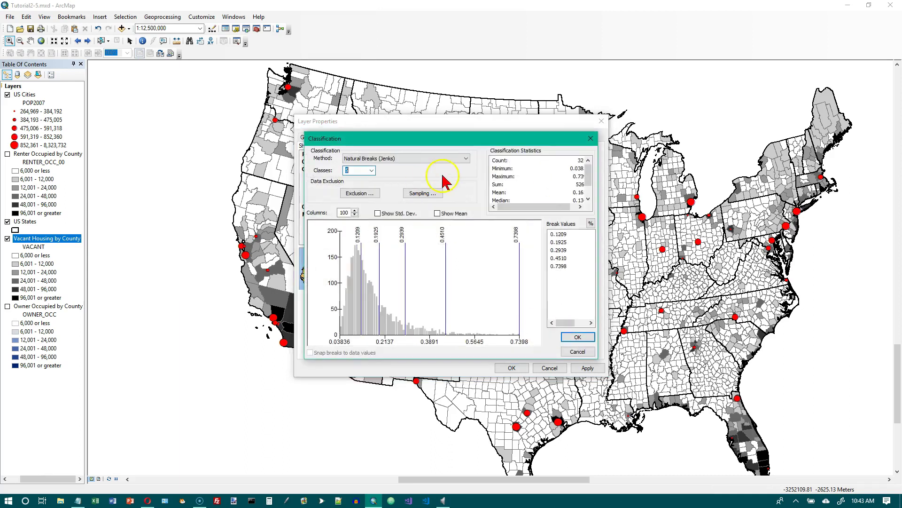
{"action": "left_click", "coordinate": [466, 159]}
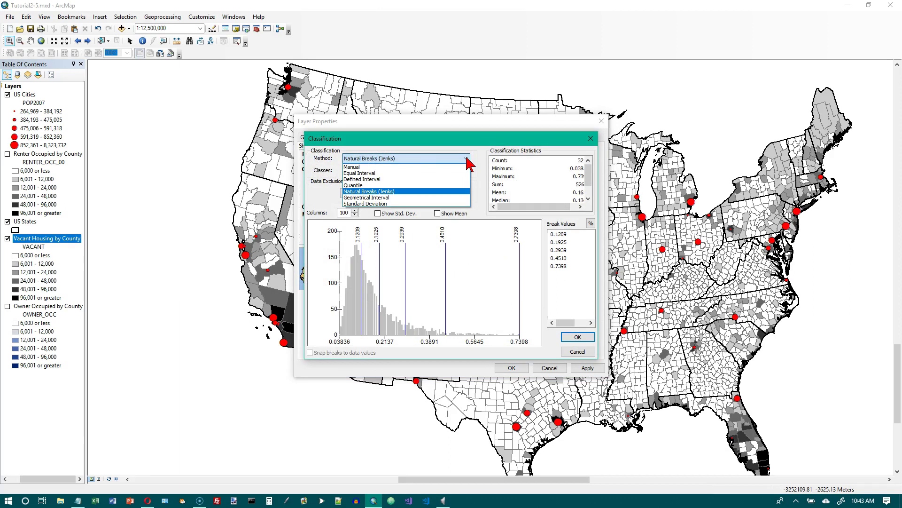
{"action": "left_click", "coordinate": [412, 173]}
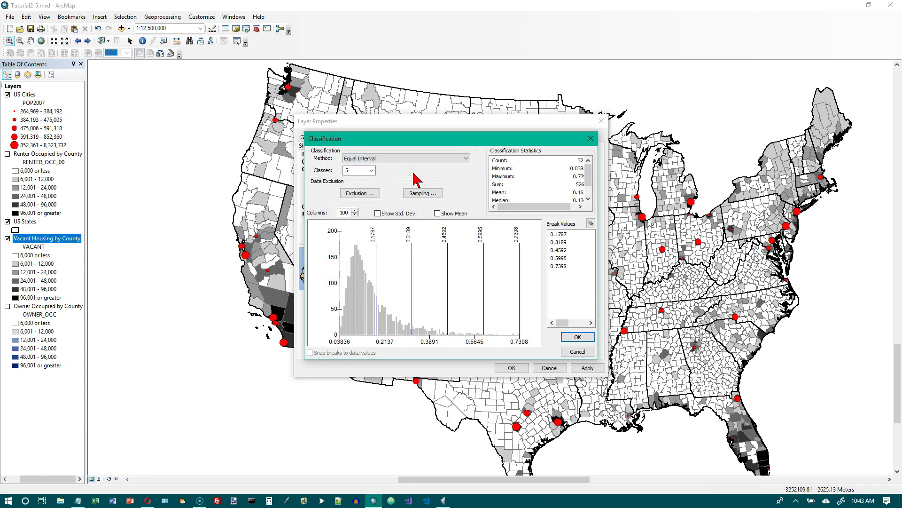
{"action": "left_click", "coordinate": [577, 337]}
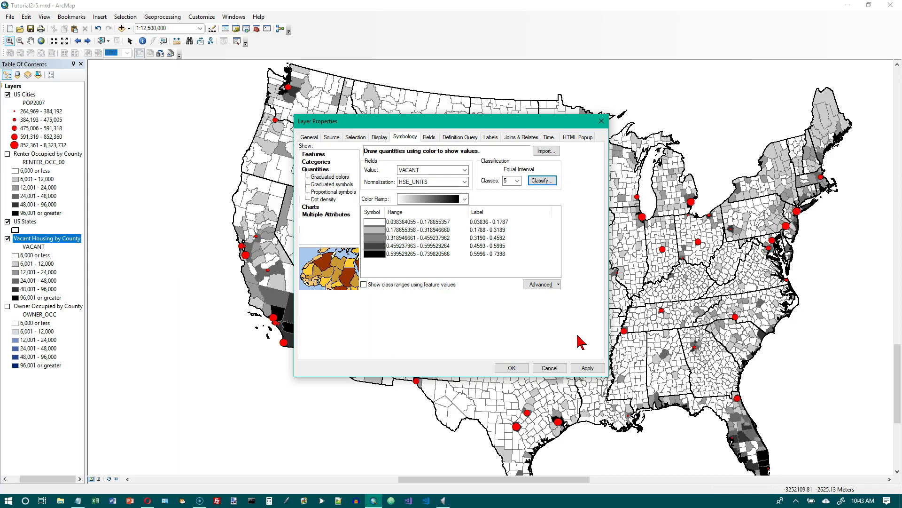
Step: Format the class labels as Percentage (fraction) with fewer decimal places, e.g. 3.8% - 17.9%
{"action": "right_click", "coordinate": [482, 211]}
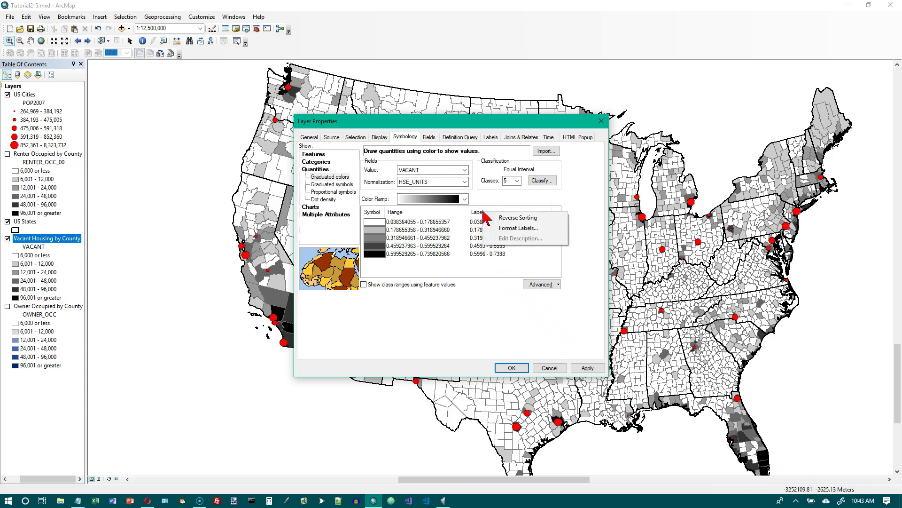
{"action": "left_click", "coordinate": [503, 228]}
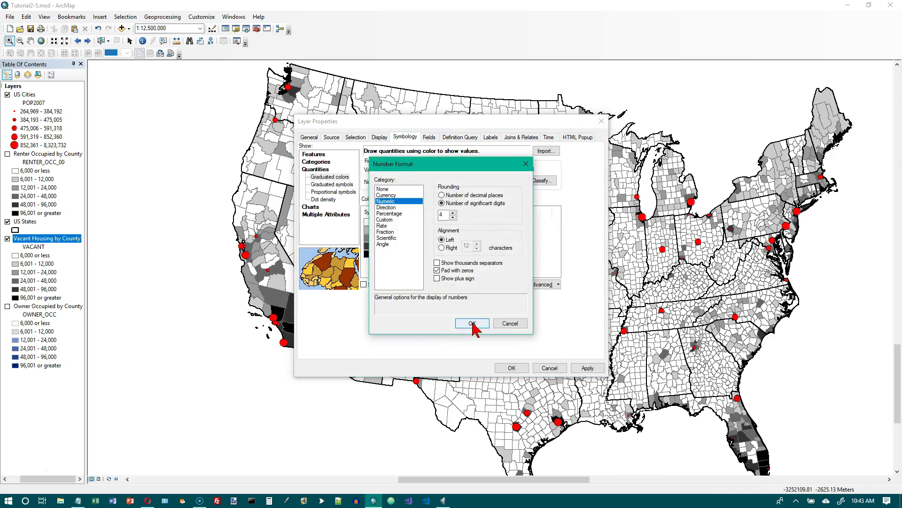
{"action": "left_click", "coordinate": [392, 214]}
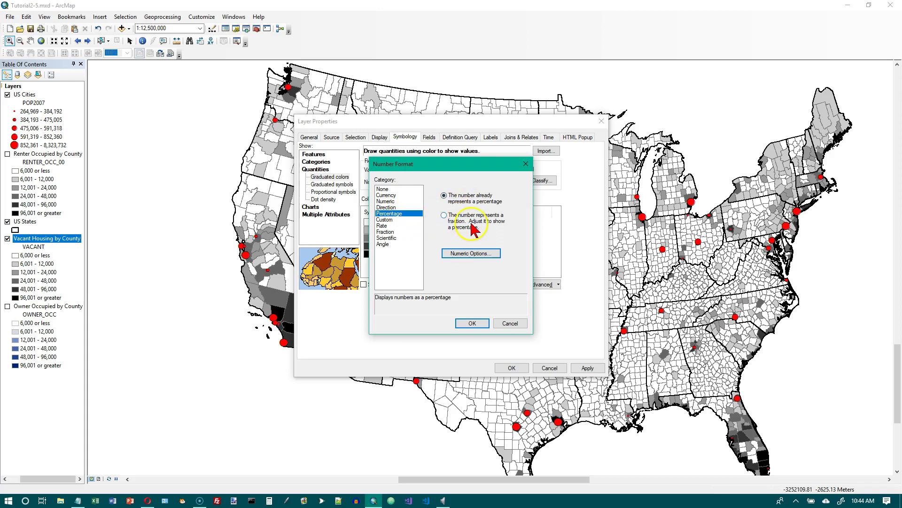
{"action": "left_click", "coordinate": [444, 215]}
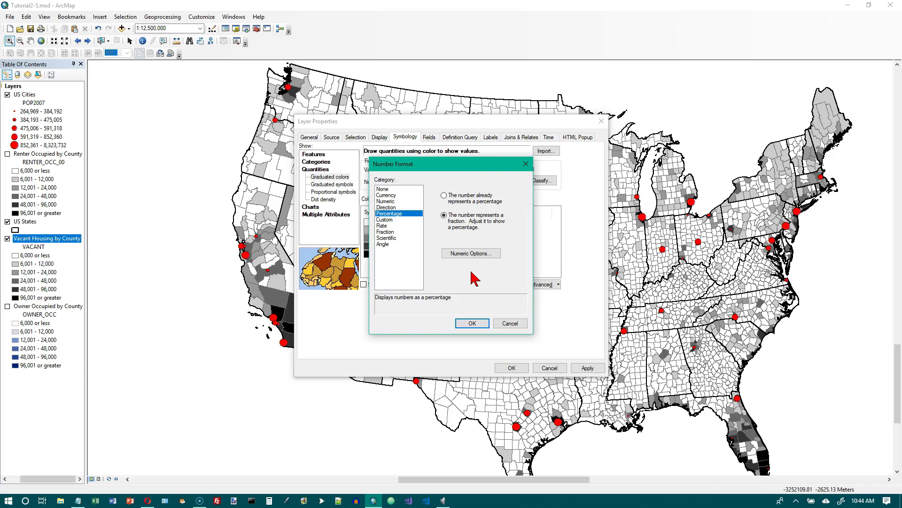
{"action": "left_click", "coordinate": [468, 254]}
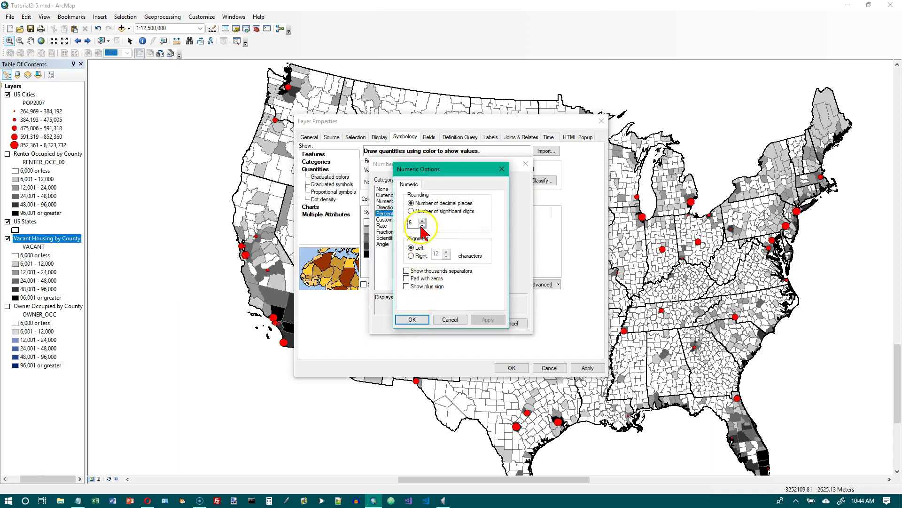
{"action": "left_click", "coordinate": [422, 226]}
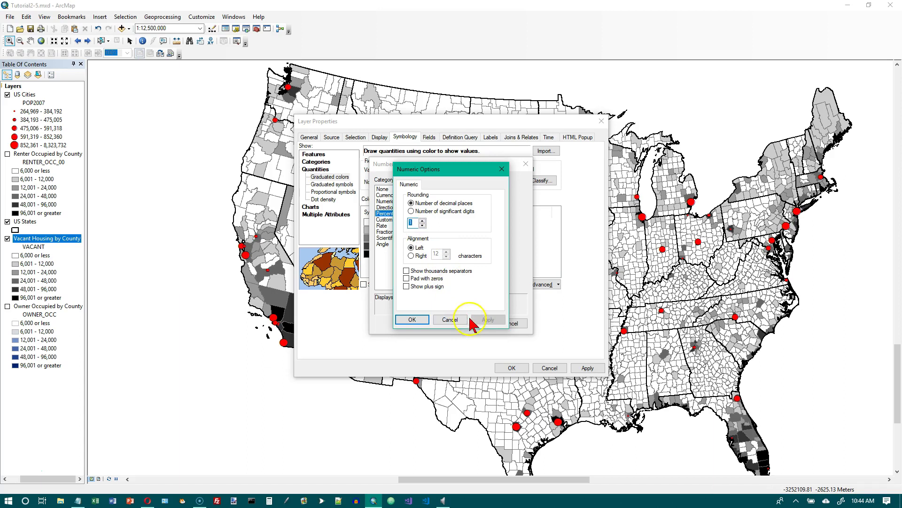
{"action": "left_click", "coordinate": [418, 320]}
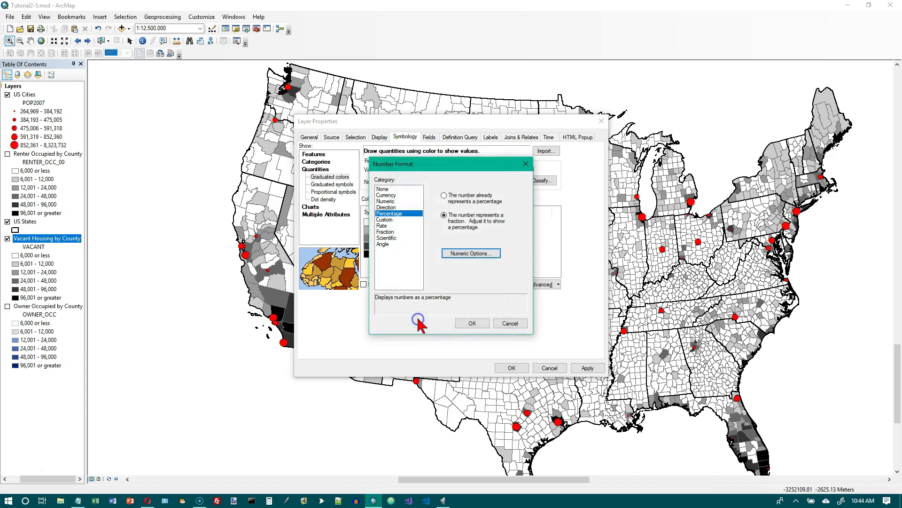
{"action": "left_click", "coordinate": [473, 322]}
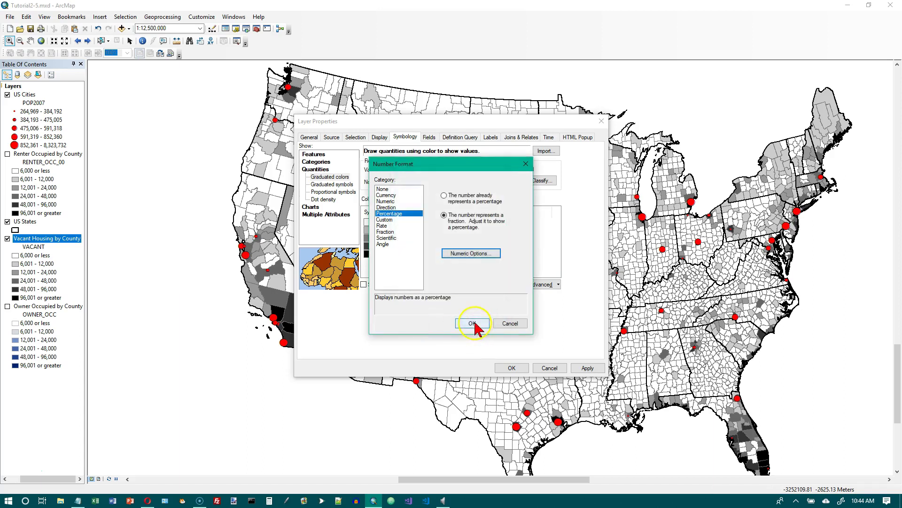
Step: Apply the symbology so the counties show five classes from 3.8% - 17.9% to 60.1% - 74%
{"action": "left_click", "coordinate": [511, 368]}
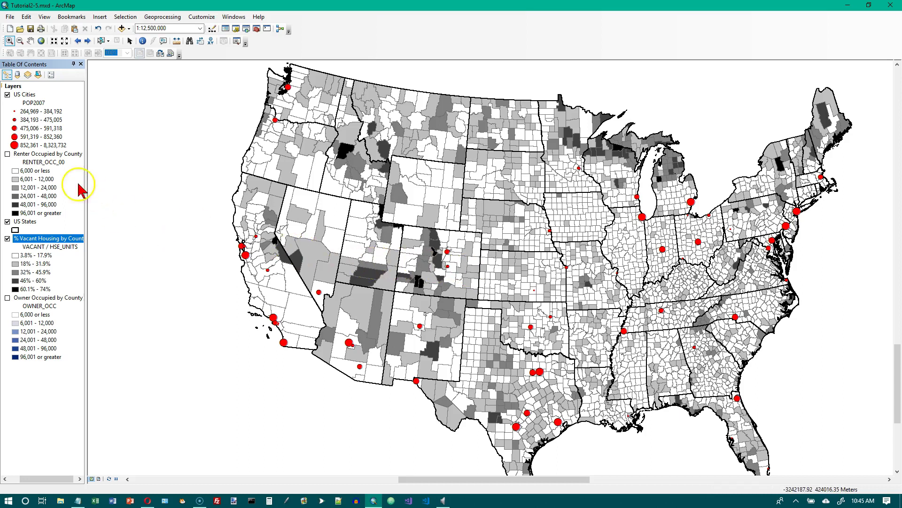
Step: Copy the % Vacant Housing by County layer and paste a duplicate into the map
{"action": "right_click", "coordinate": [52, 240]}
{"action": "left_click", "coordinate": [72, 245]}
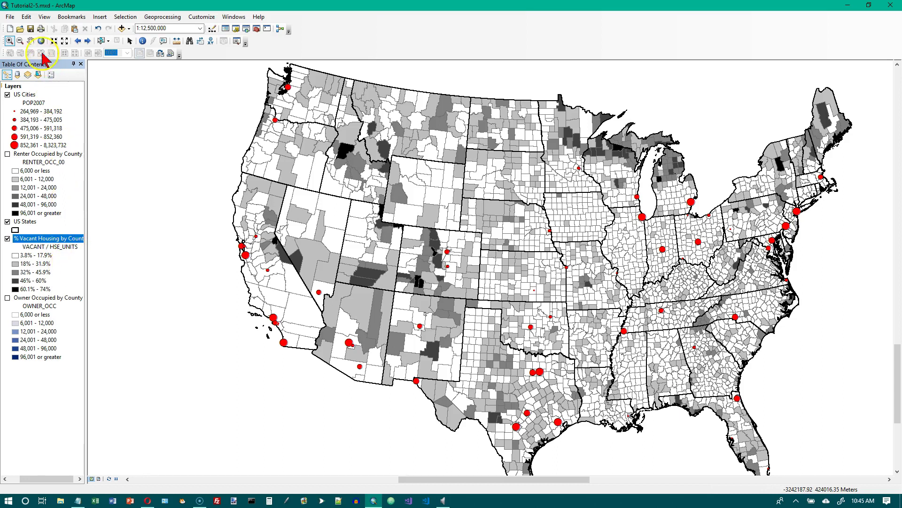
{"action": "left_click", "coordinate": [26, 18]}
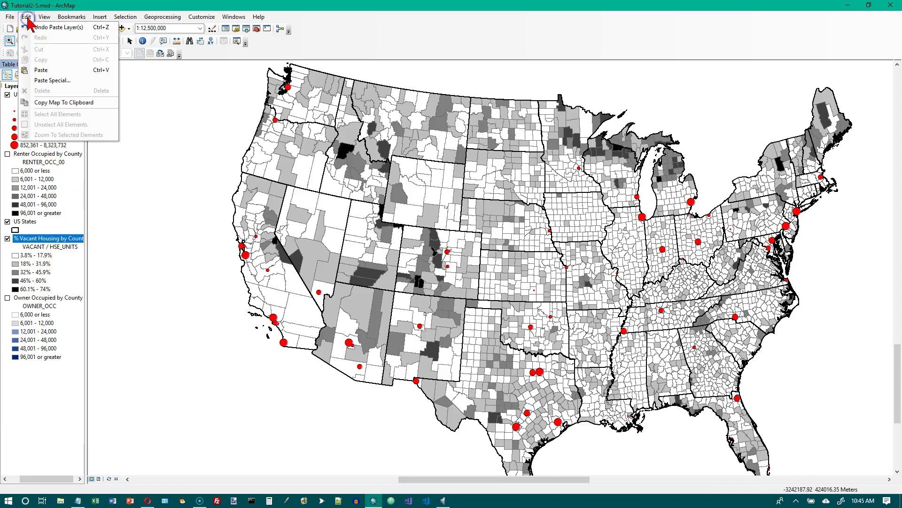
{"action": "left_click", "coordinate": [41, 70]}
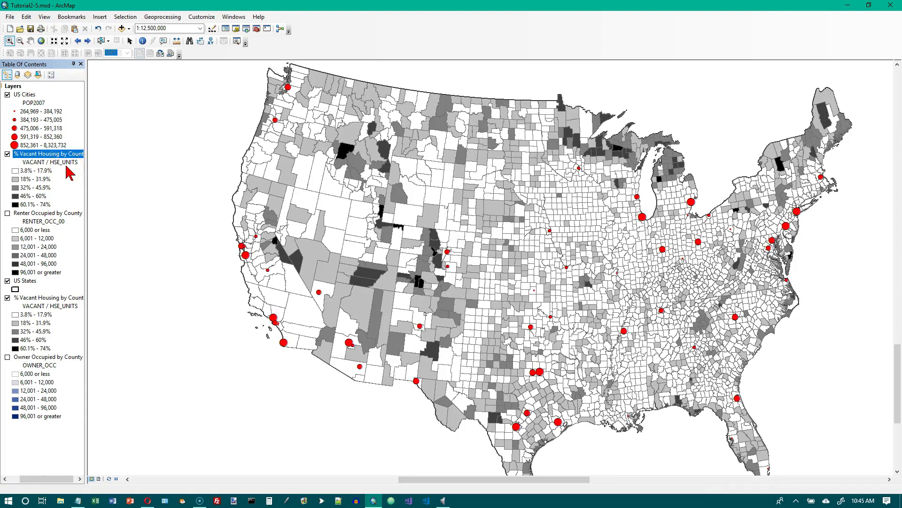
Step: Rename the pasted copy to 'Vacant Housing Density'
{"action": "mouse_move", "coordinate": [59, 155]}
{"action": "left_mouse_down"}
{"action": "mouse_move", "coordinate": [61, 299]}
{"action": "mouse_move", "coordinate": [47, 162]}
{"action": "left_mouse_up"}
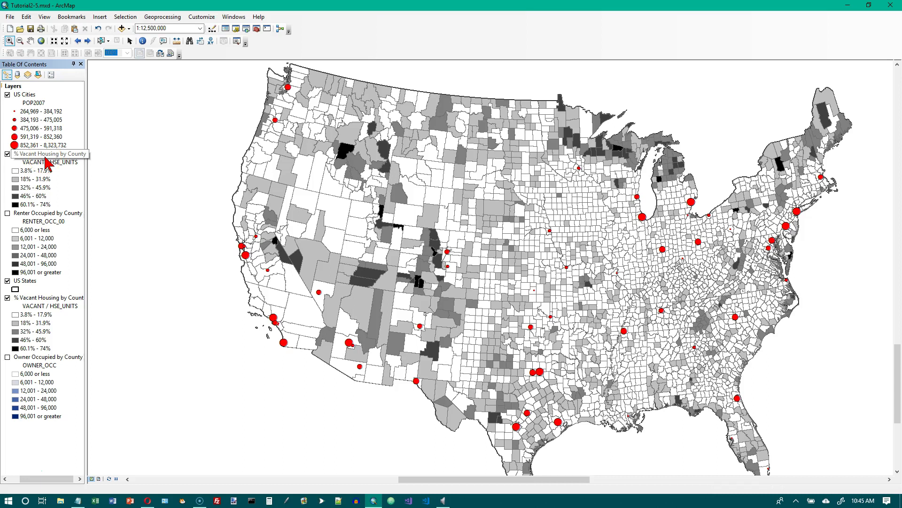
{"action": "left_click", "coordinate": [46, 158]}
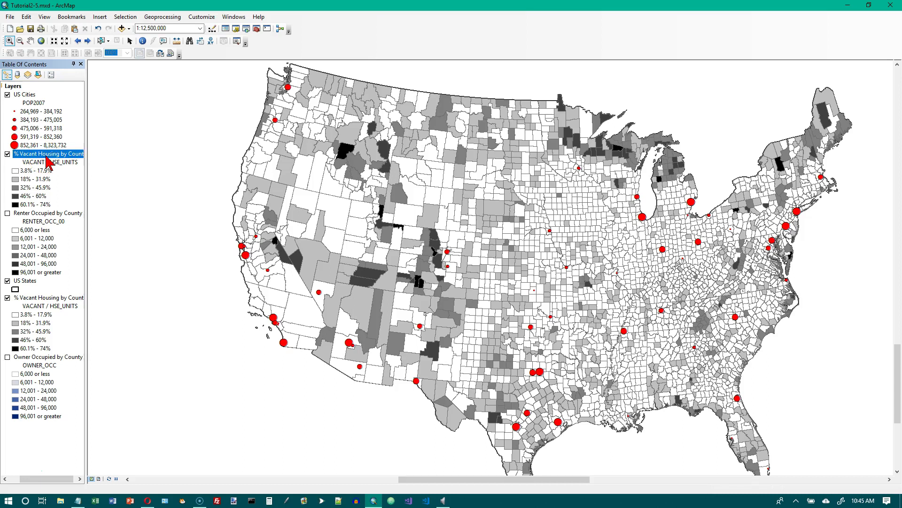
{"action": "left_click", "coordinate": [47, 155]}
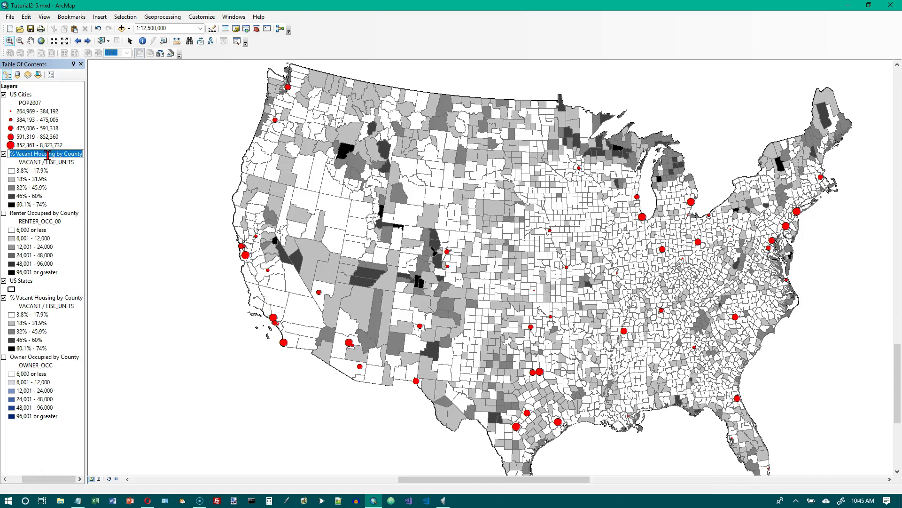
{"action": "type", "text": "V"}
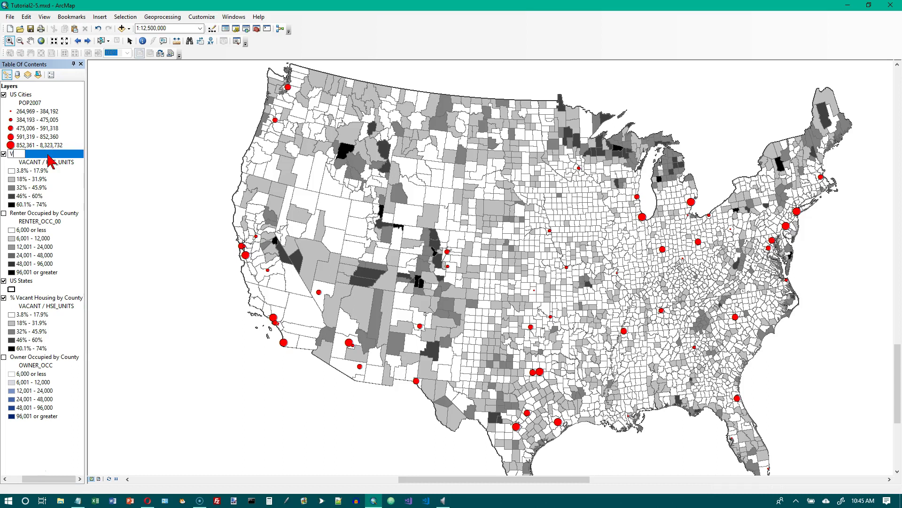
{"action": "type", "text": "acant Housin"}
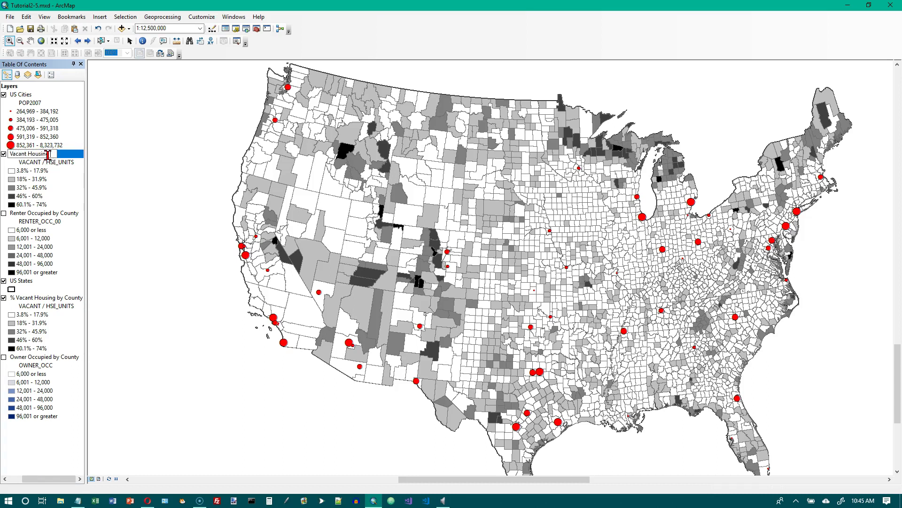
{"action": "type", "text": "g Density"}
{"action": "key", "text": "Return"}
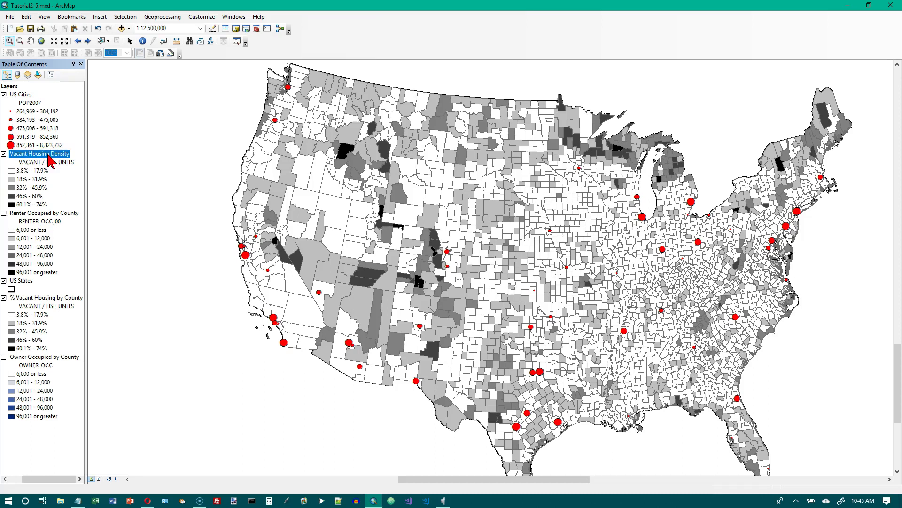
Step: Set Vacant Housing Density's normalization to ALAND10, giving five classes up to 0.001408
{"action": "right_click", "coordinate": [50, 158]}
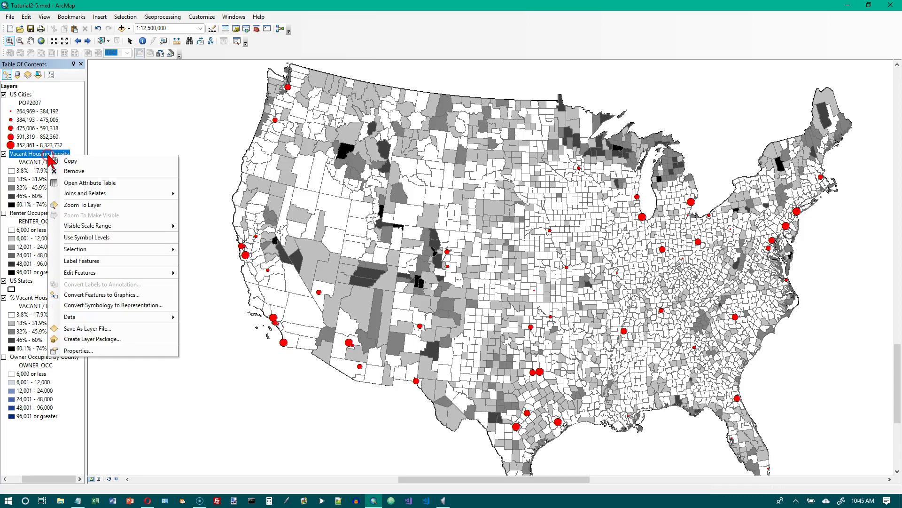
{"action": "left_click", "coordinate": [100, 351]}
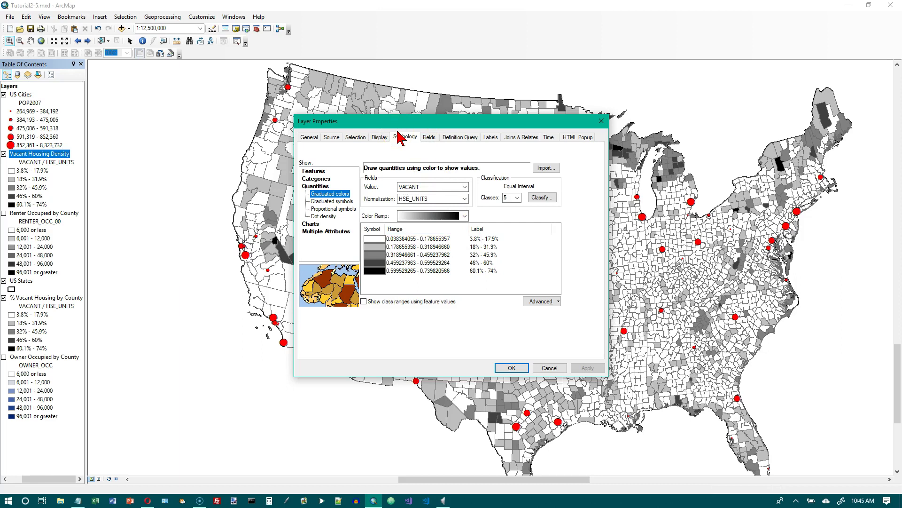
{"action": "left_click", "coordinate": [464, 199]}
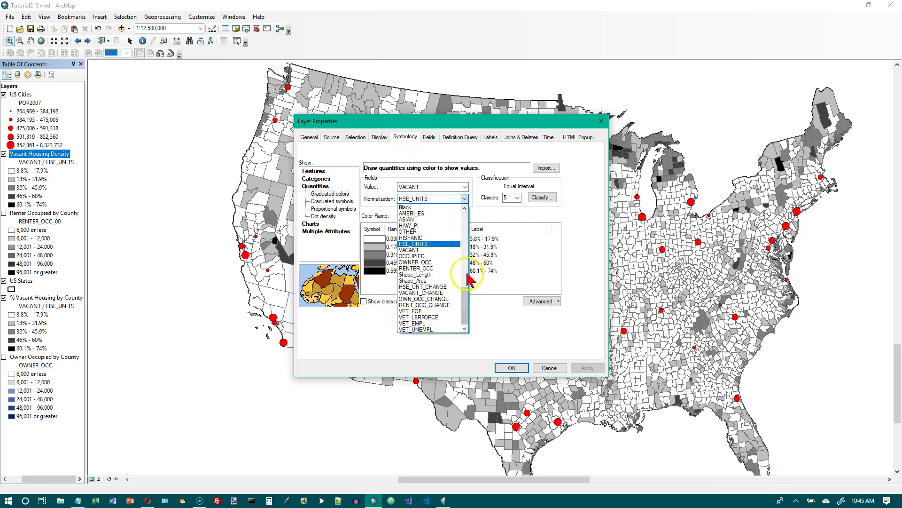
{"action": "left_click_drag", "start_coordinate": [466, 303], "coordinate": [465, 221]}
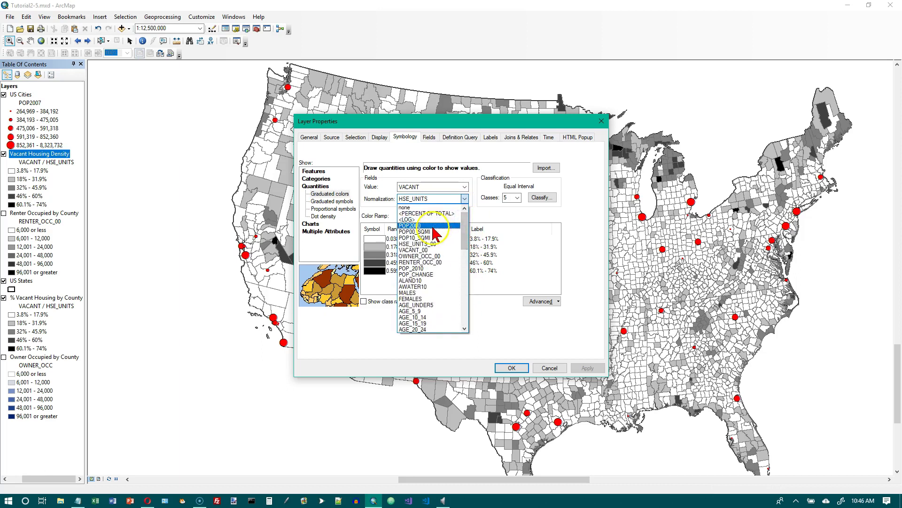
{"action": "left_click", "coordinate": [417, 281]}
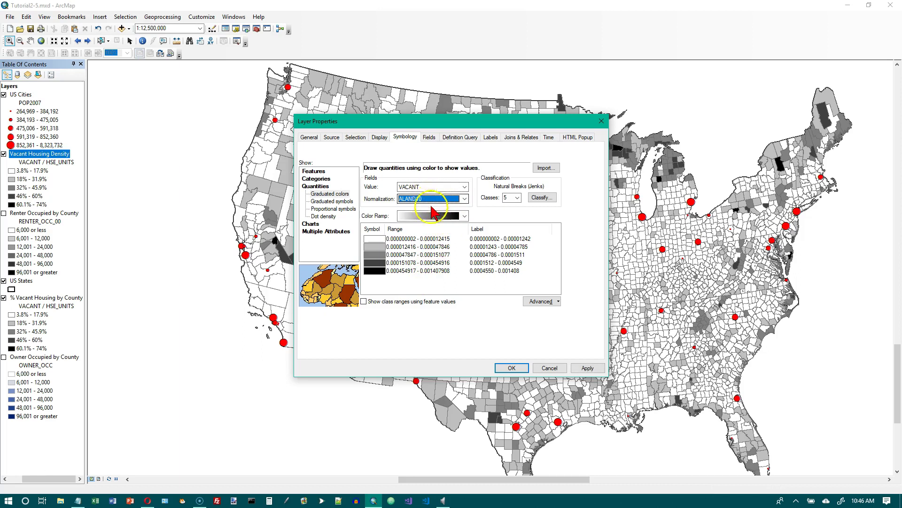
{"action": "left_click", "coordinate": [511, 368]}
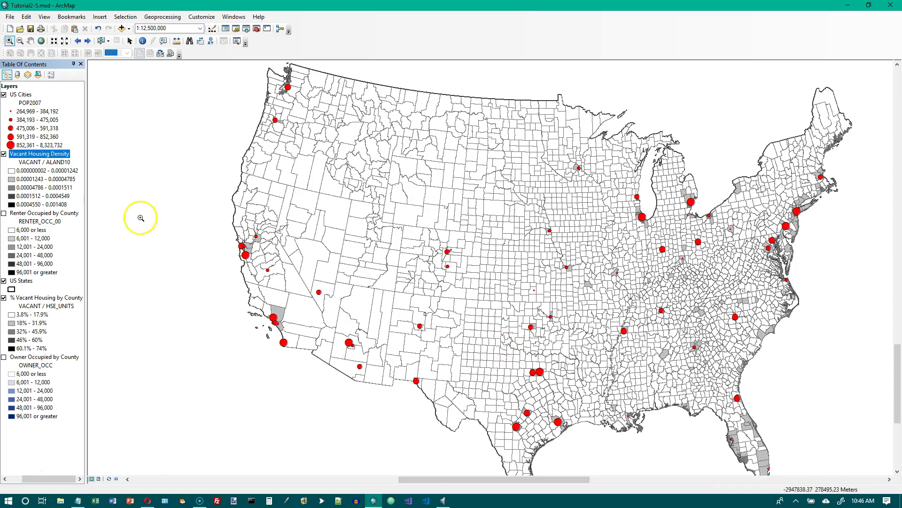
Step: Show city name labels, such as Seattle, Denver and Boston, on the US Cities points
{"action": "right_click", "coordinate": [20, 95]}
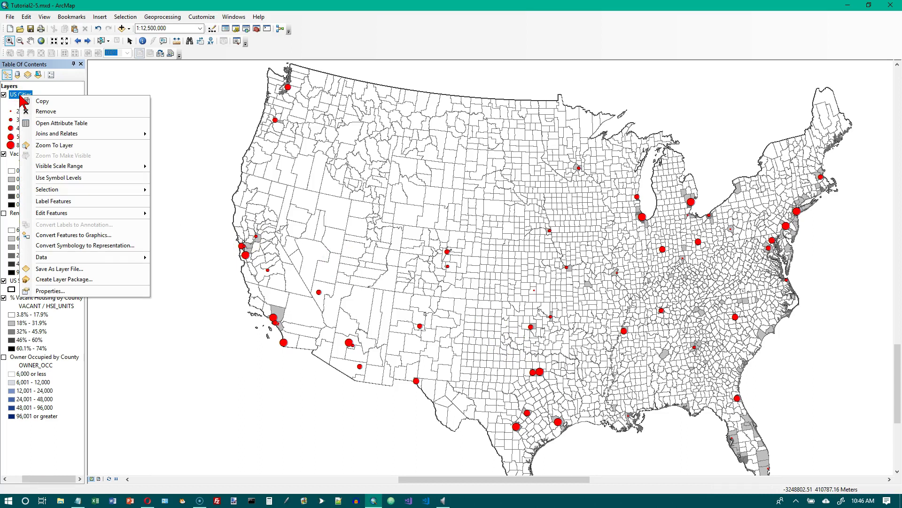
{"action": "left_click", "coordinate": [73, 201]}
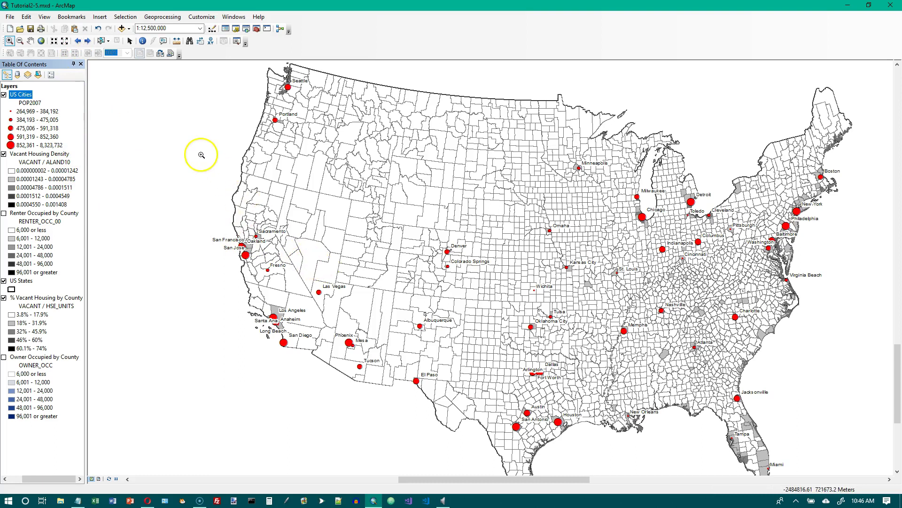
{"action": "left_click", "coordinate": [73, 17]}
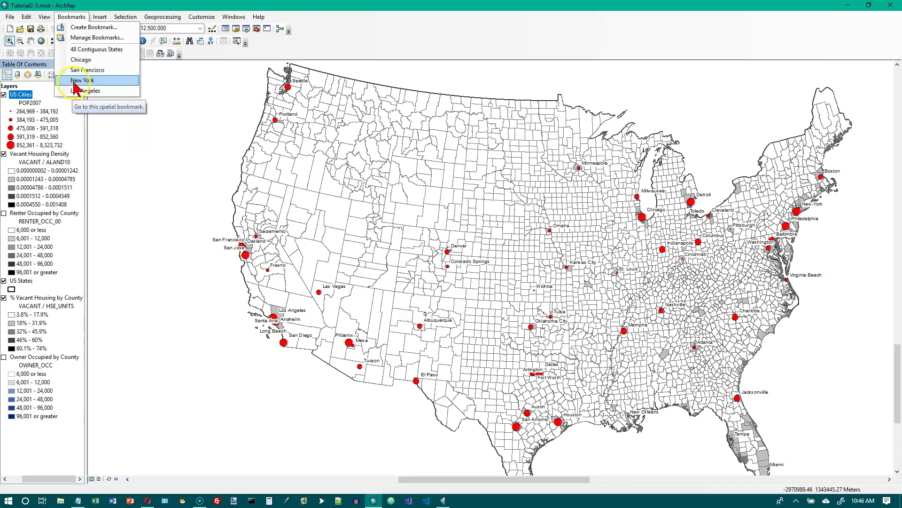
Step: Go to the New York bookmark extent at 1:681,314
{"action": "left_click", "coordinate": [77, 81]}
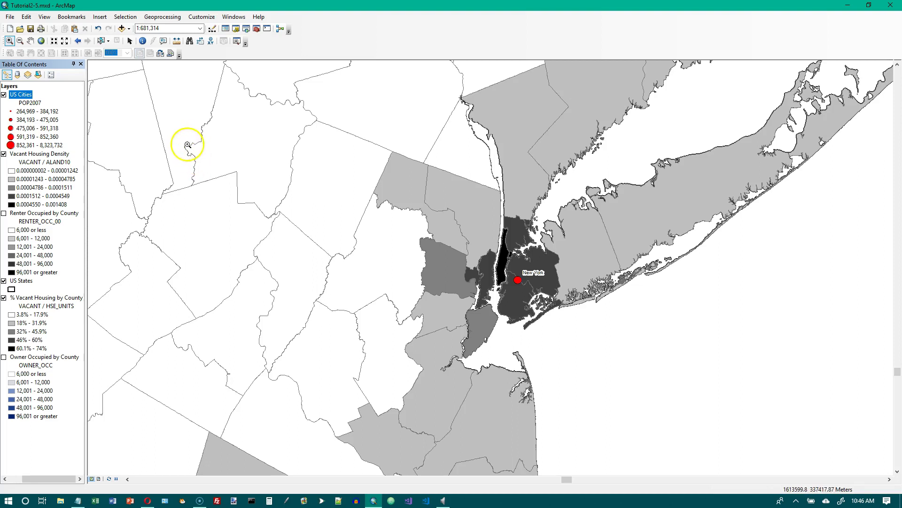
Step: Go to the Los Angeles bookmark to show Los Angeles, Long Beach, Anaheim and Santa Ana
{"action": "left_click", "coordinate": [69, 22]}
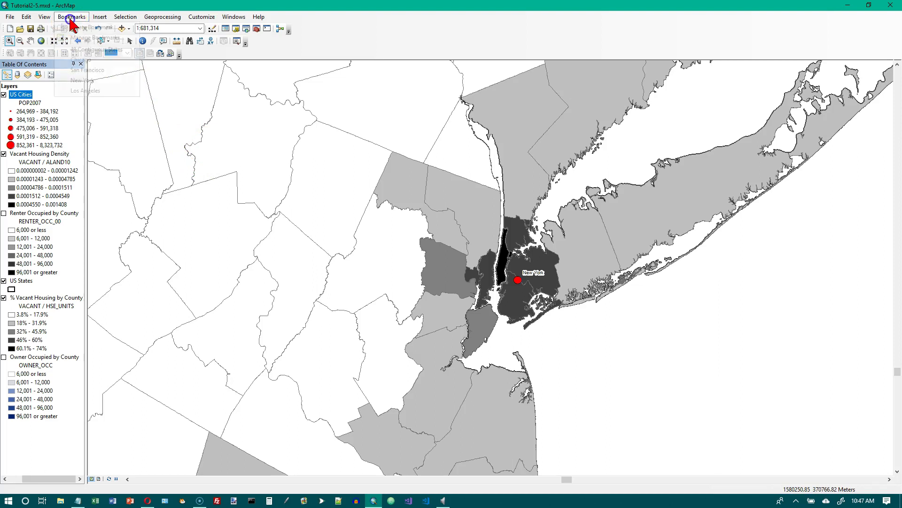
{"action": "left_click", "coordinate": [94, 90]}
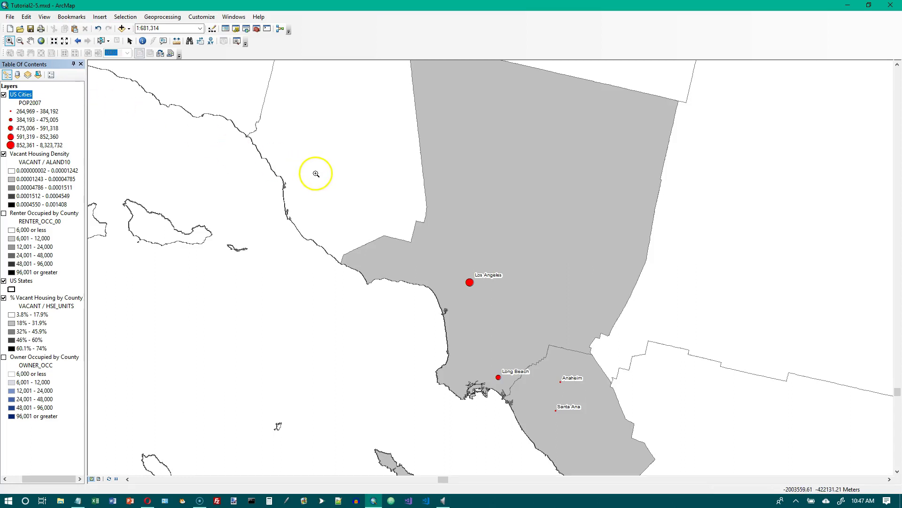